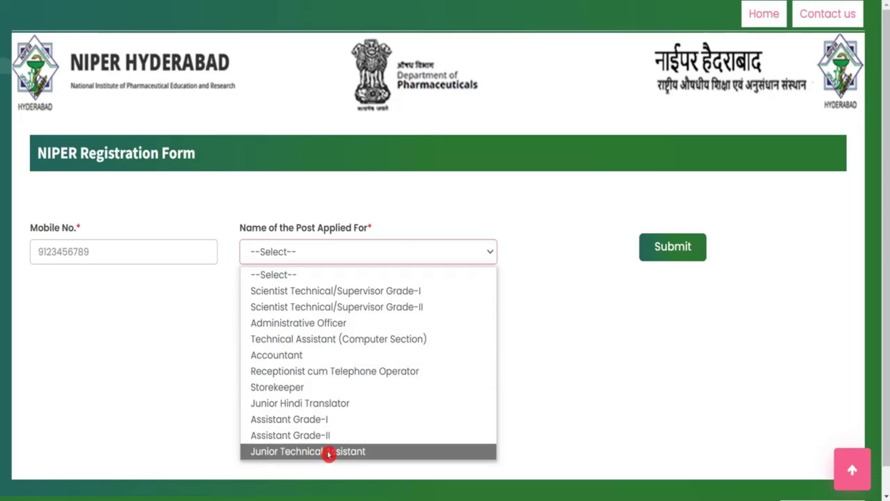
Step: Choose Technical Assistant (Computer Section) as the post and verify the mobile number with the received OTP
left_click(329, 341)
left_click(325, 258)
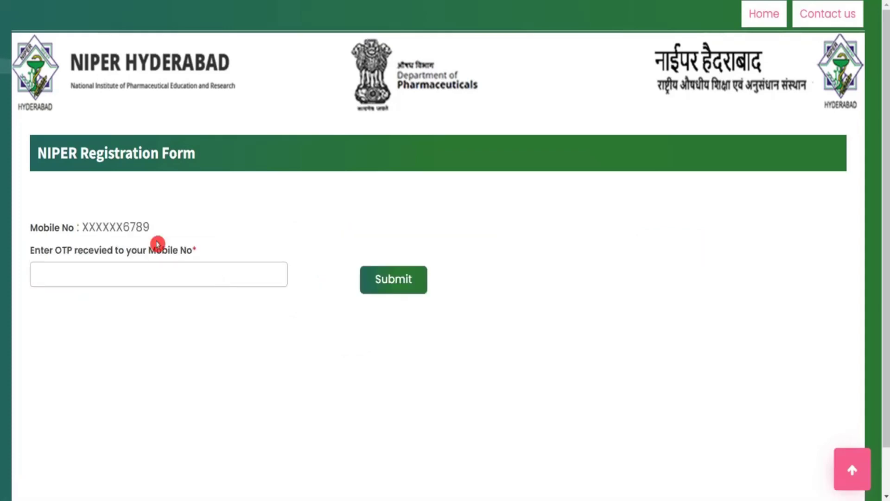
left_click(106, 266)
left_click(324, 240)
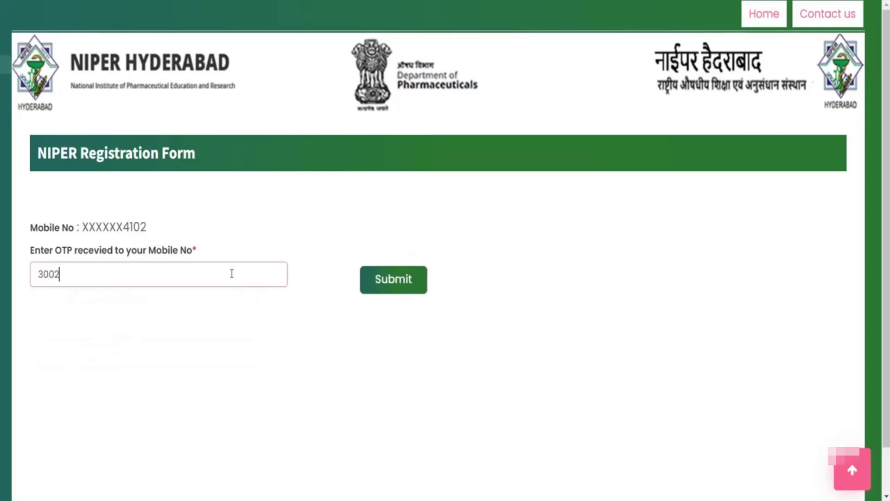
left_click(406, 281)
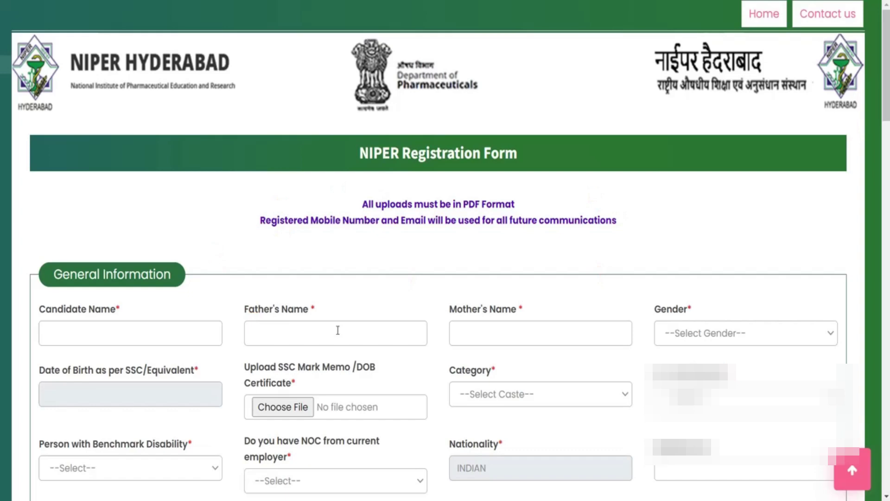
Step: Enter the candidate's, father's and mother's names in General Information
scroll(338, 330, "down", 4)
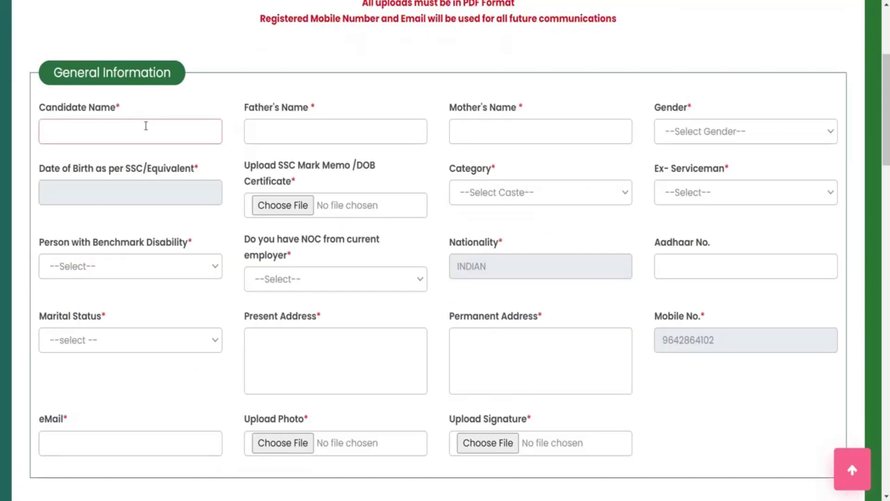
left_click(146, 125)
type("R")
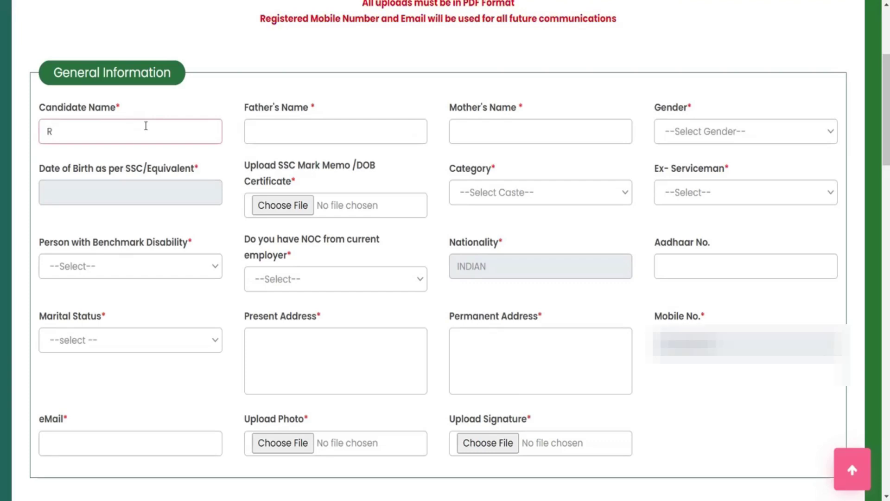
type("AMESH")
left_click(257, 123)
type("RAO")
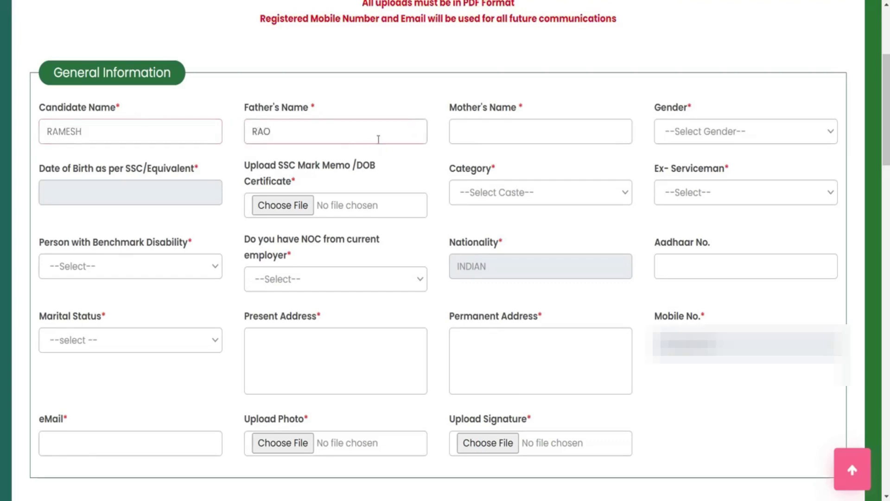
left_click(481, 130)
type("RANI")
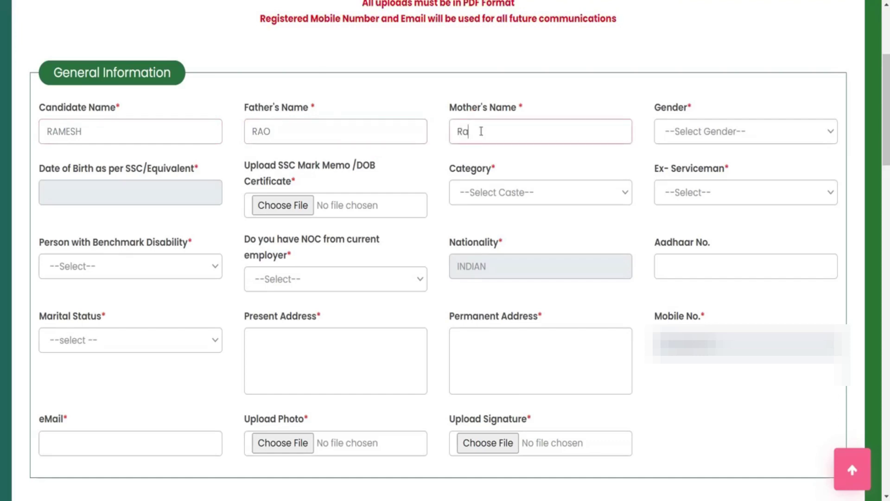
Step: Set gender to Male and pick the birth month in the date-of-birth calendar
left_click(691, 132)
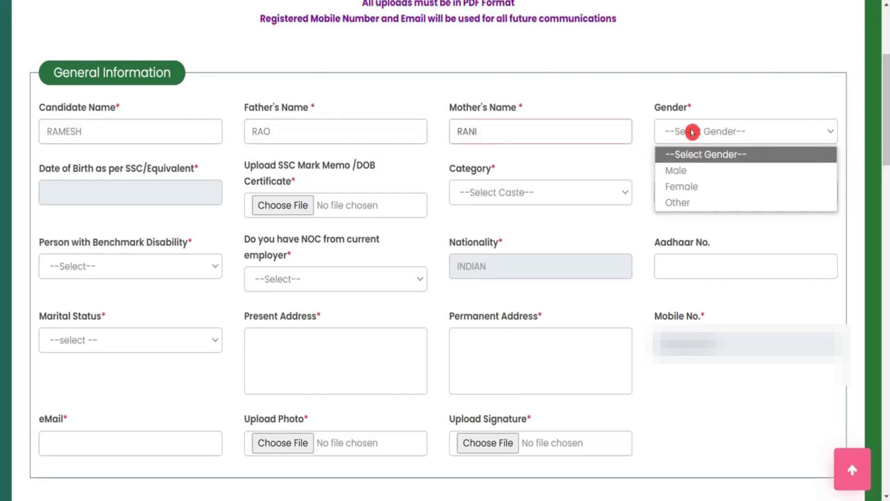
left_click(683, 172)
left_click(146, 191)
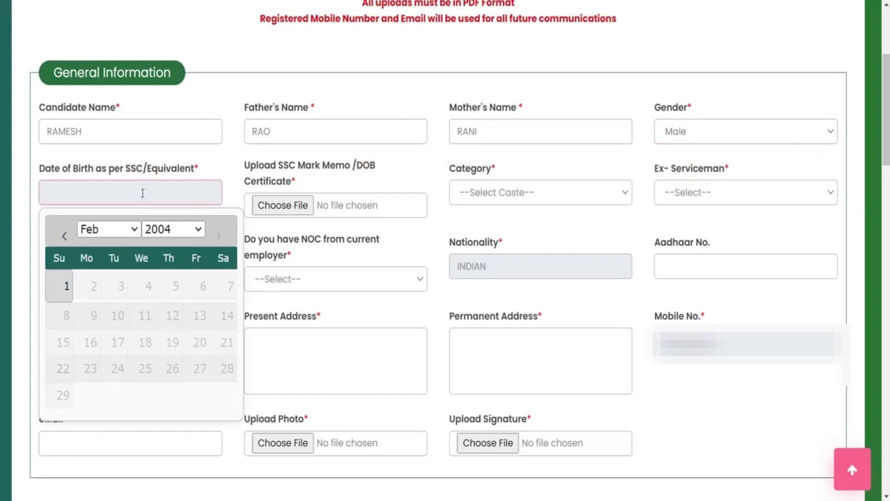
left_click(133, 229)
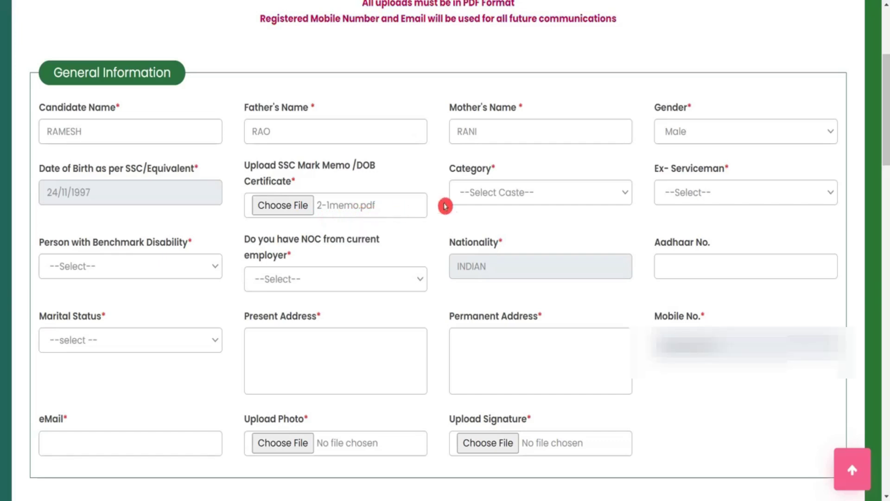
Step: Set Category to UR and answer NO for Ex-Serviceman and Benchmark Disability
left_click(468, 193)
left_click(483, 234)
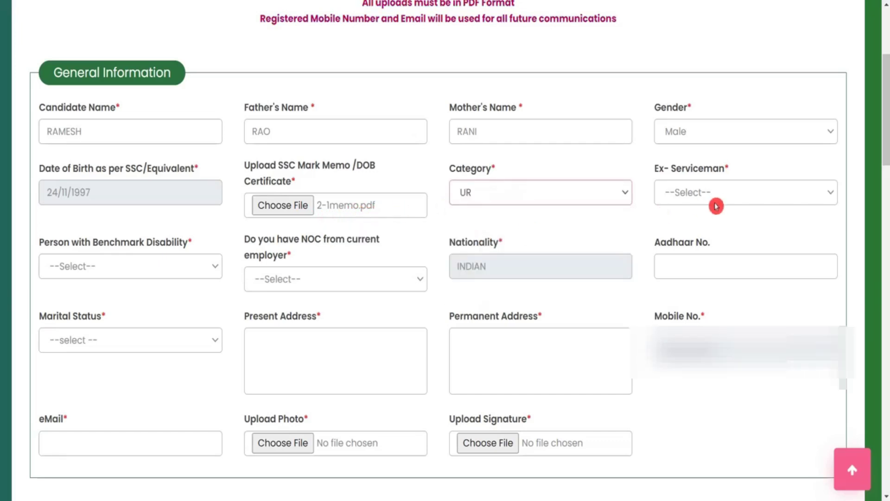
left_click(710, 195)
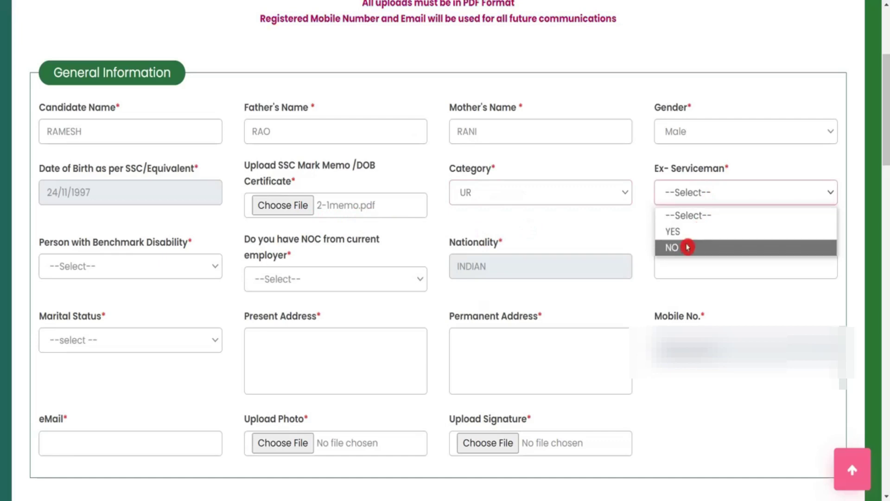
left_click(684, 249)
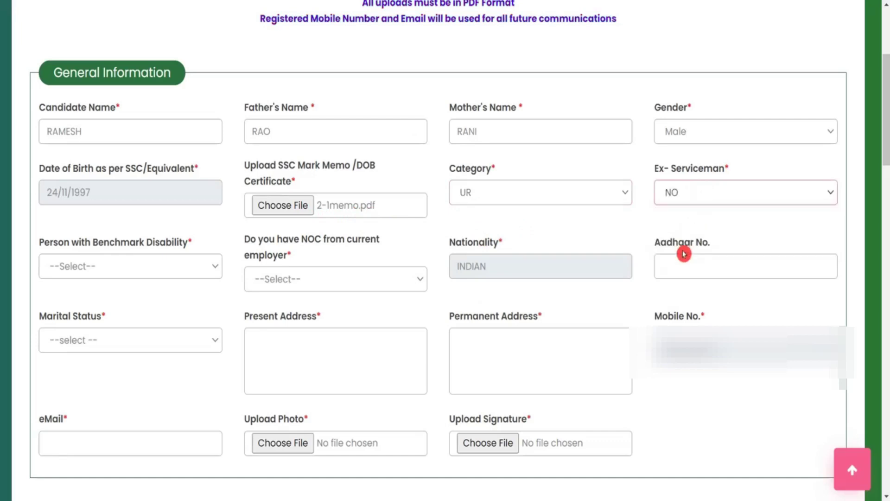
left_click(67, 266)
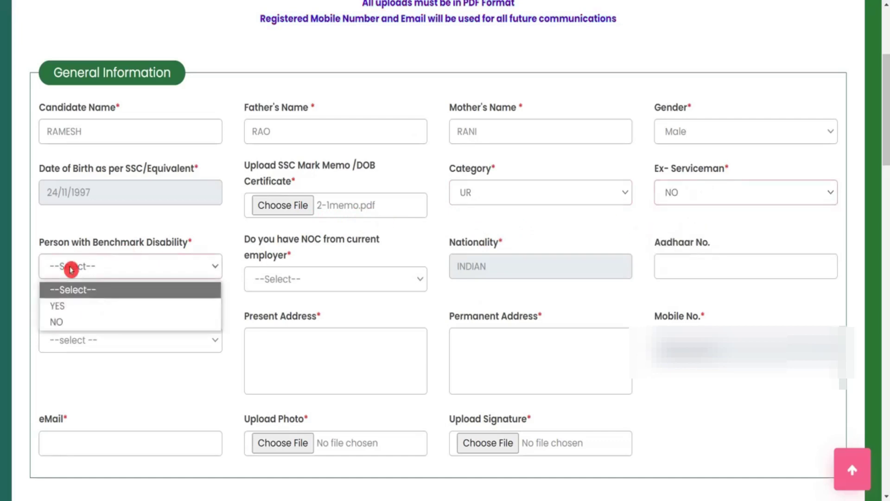
left_click(70, 321)
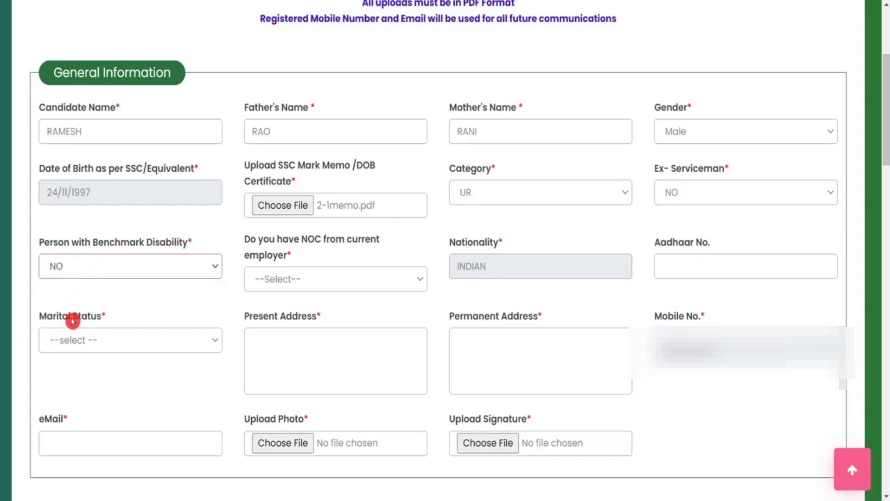
Step: Answer NO for NOC from current employer and acknowledge the proper-channel declaration alert
left_click(261, 279)
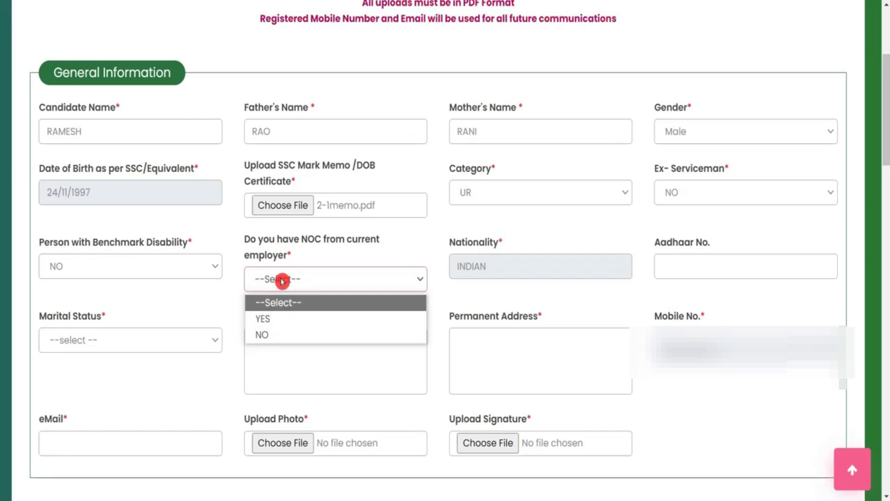
left_click(275, 335)
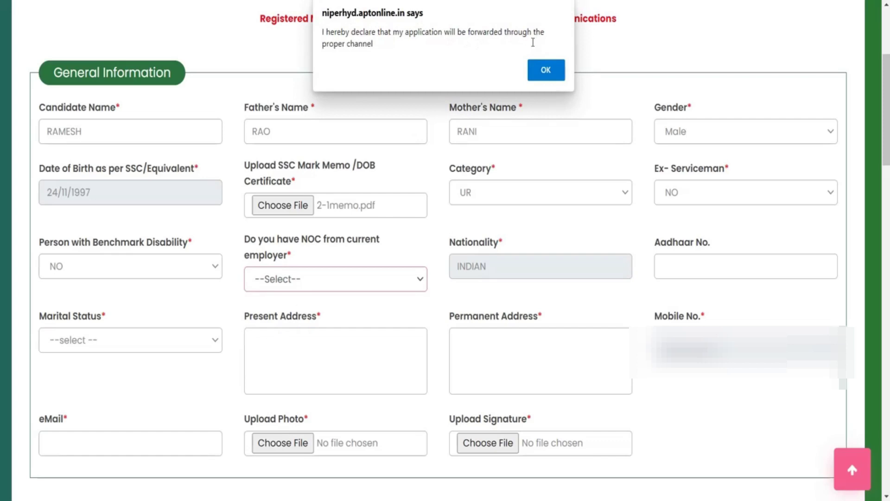
left_click(546, 72)
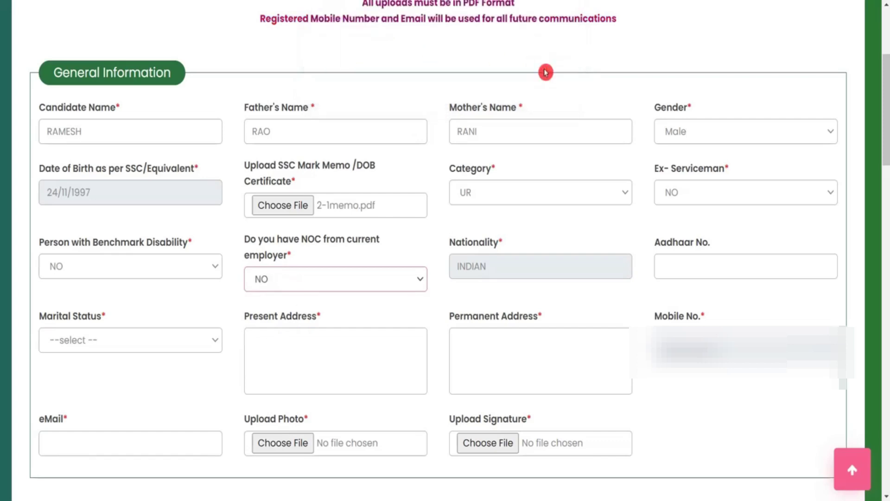
left_click(303, 298)
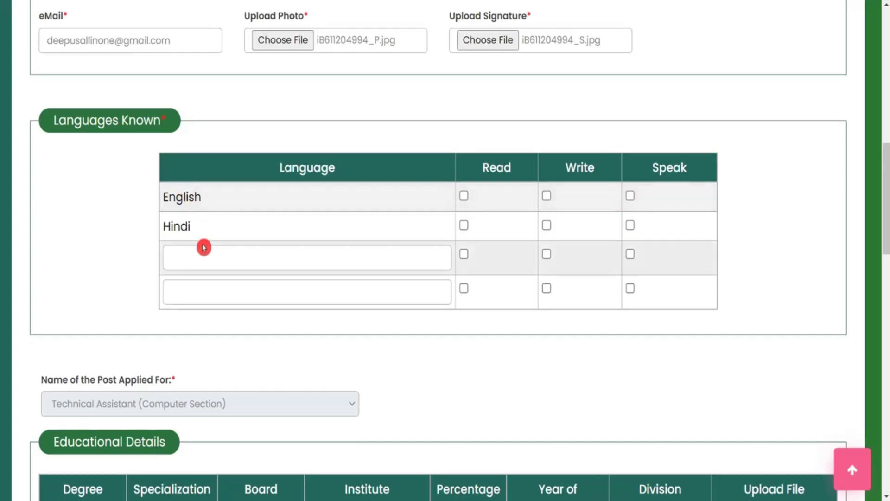
Step: Add telugu and kannada as the third and fourth known languages
left_click(357, 259)
type("telugu")
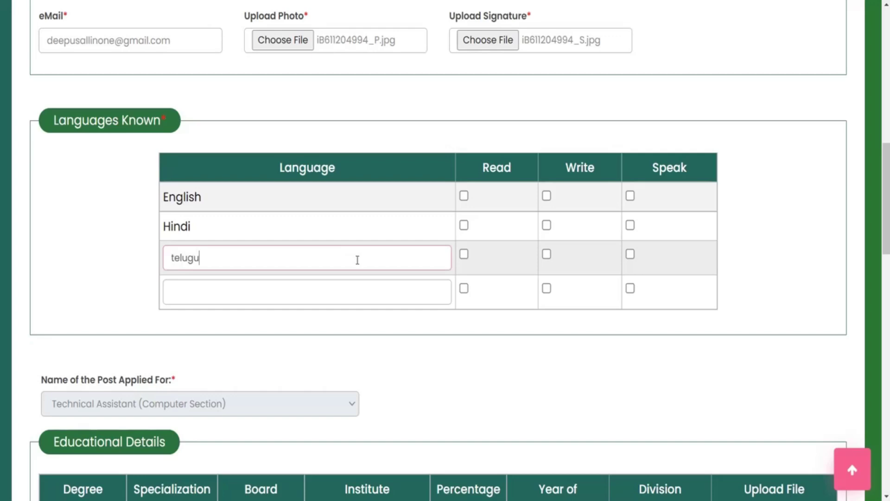
left_click(302, 292)
type("kannada")
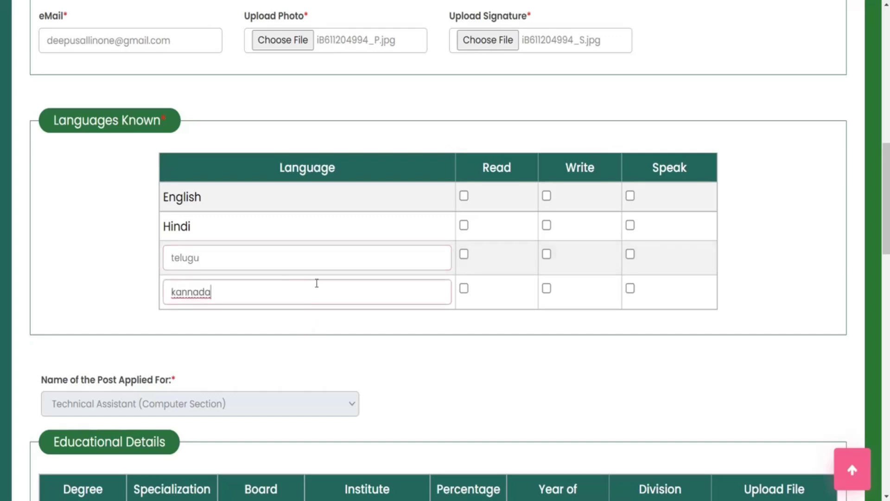
scroll(338, 288, "down", 4)
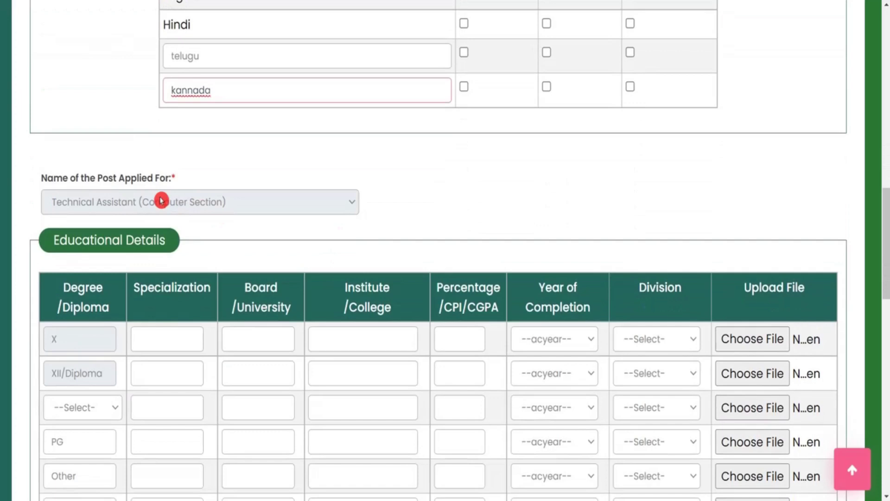
Step: Finish the language entries and open the third-row degree choices in Educational Details
left_click(161, 200)
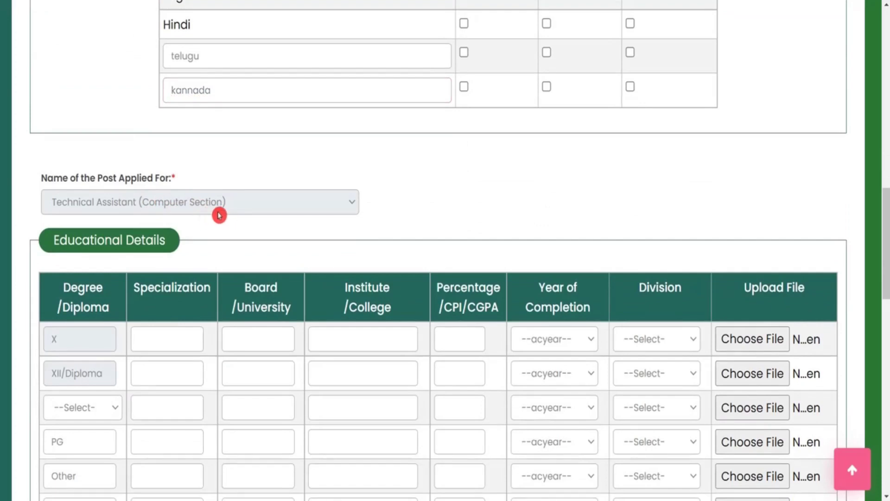
scroll(220, 214, "down", 4)
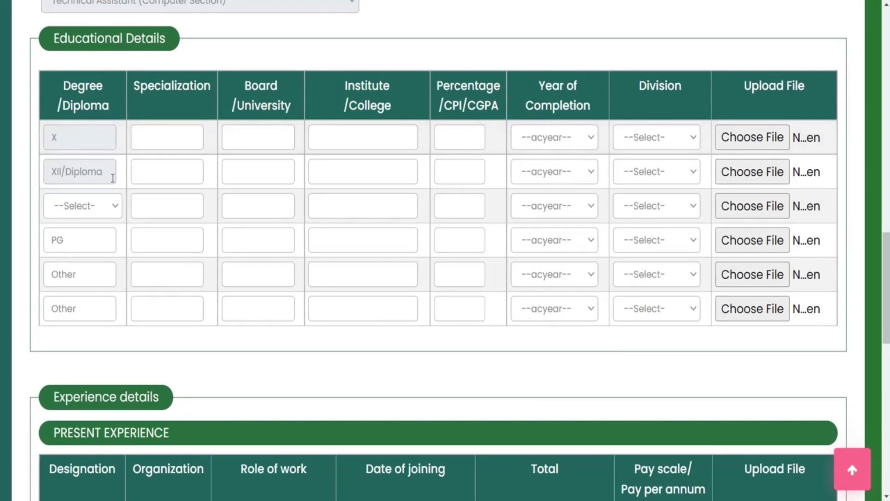
left_click(102, 215)
left_click(97, 149)
left_click(101, 208)
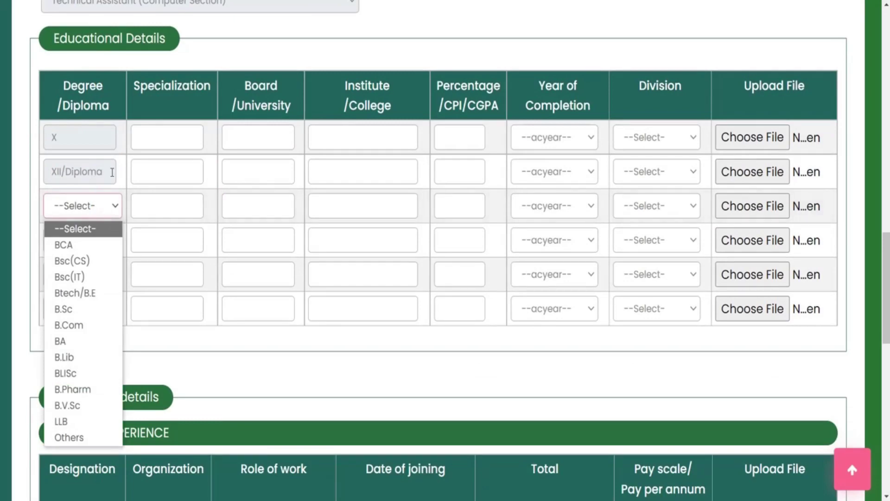
Step: Fill the class X row with institute zphs, 80 percent, year 2013 and FIRST CLASS division
left_click(334, 139)
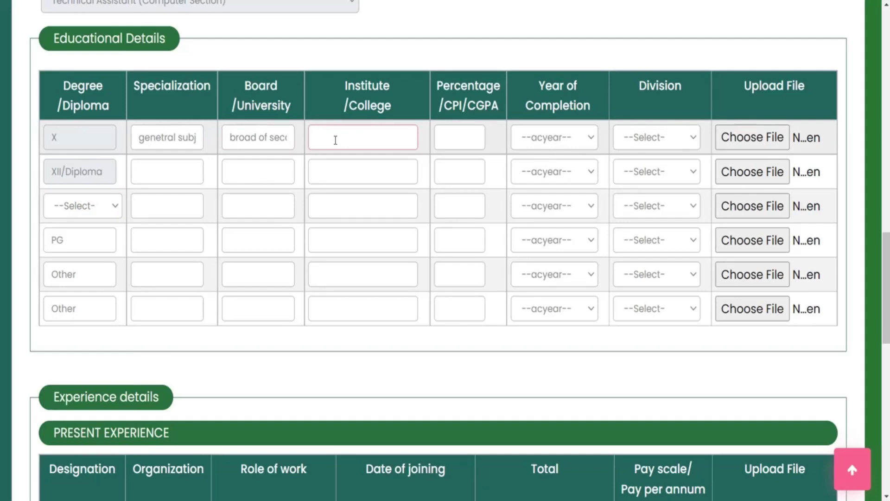
type("zphs")
left_click(465, 135)
type("80")
left_click(539, 139)
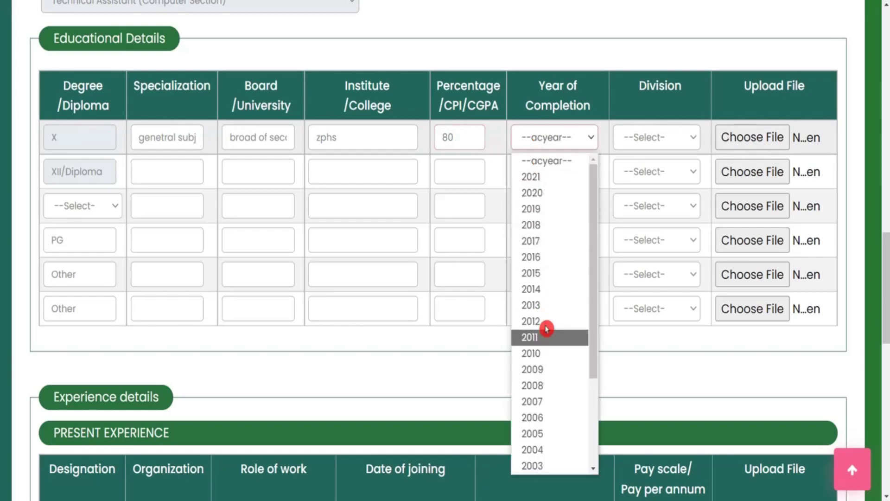
scroll(540, 400, "down", 3)
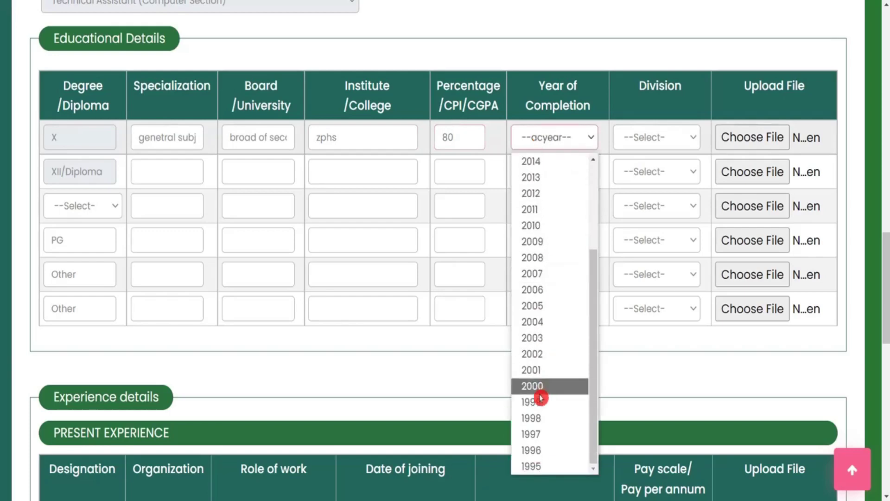
scroll(542, 323, "up", 3)
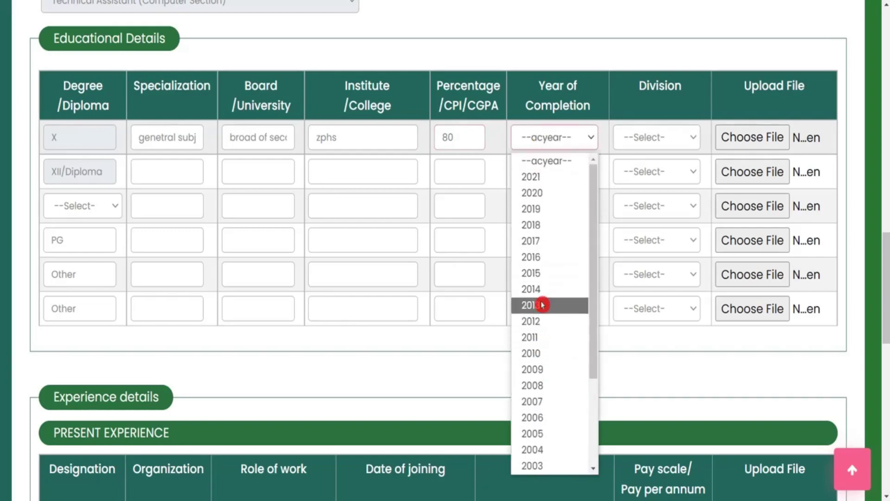
left_click(541, 305)
left_click(638, 137)
left_click(650, 178)
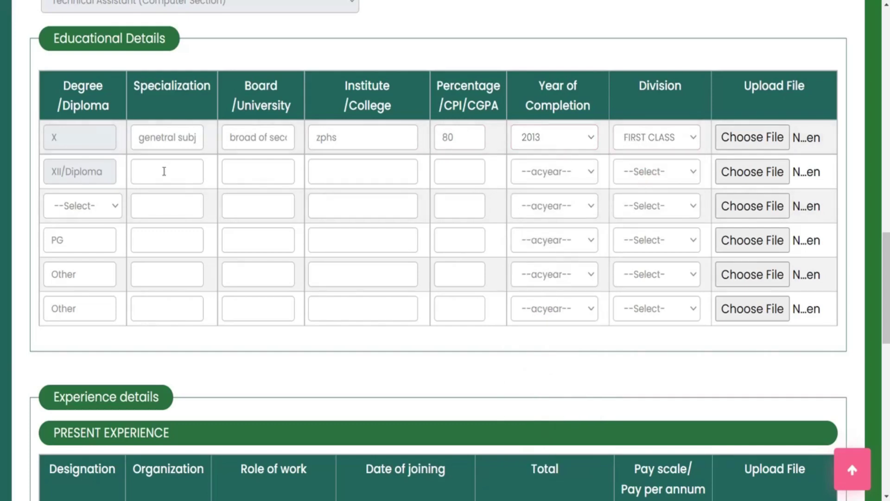
Step: Place the cursor in the XII/Diploma specialization entry
left_click(164, 171)
left_click(160, 172)
left_click(252, 152)
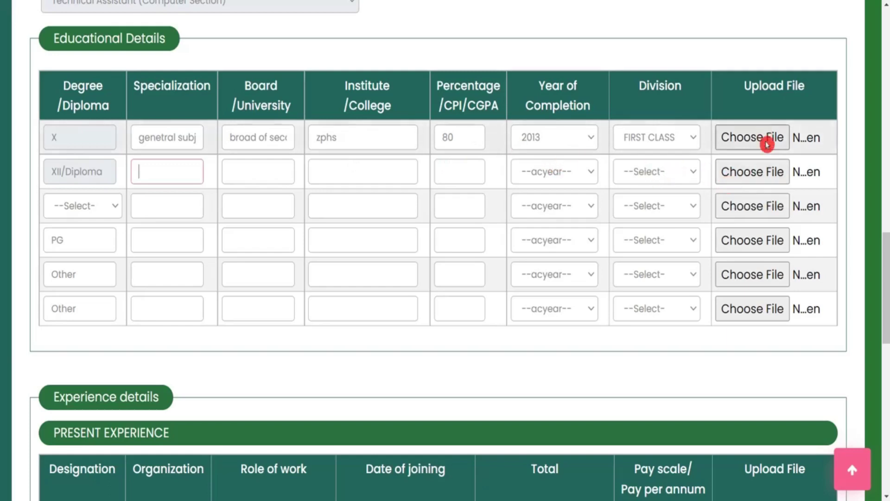
Step: Set the third education row's degree to B.Sc with maths as specialization
left_click(84, 213)
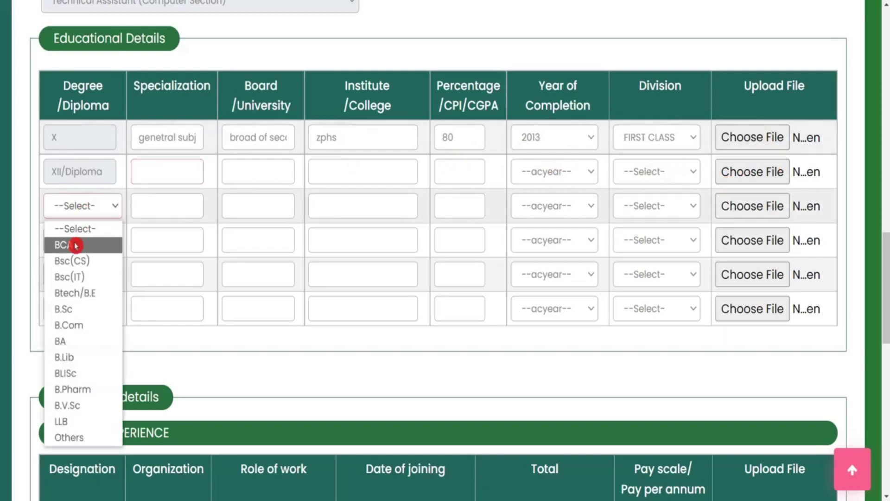
left_click(79, 277)
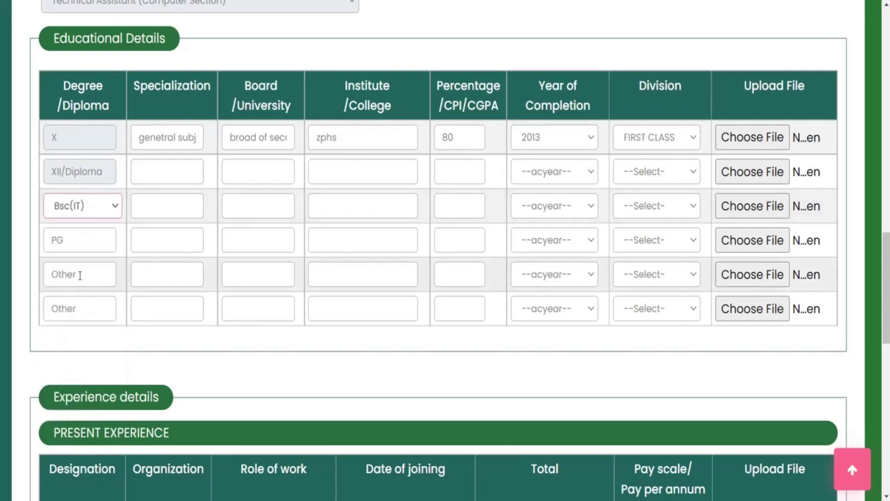
left_click(66, 214)
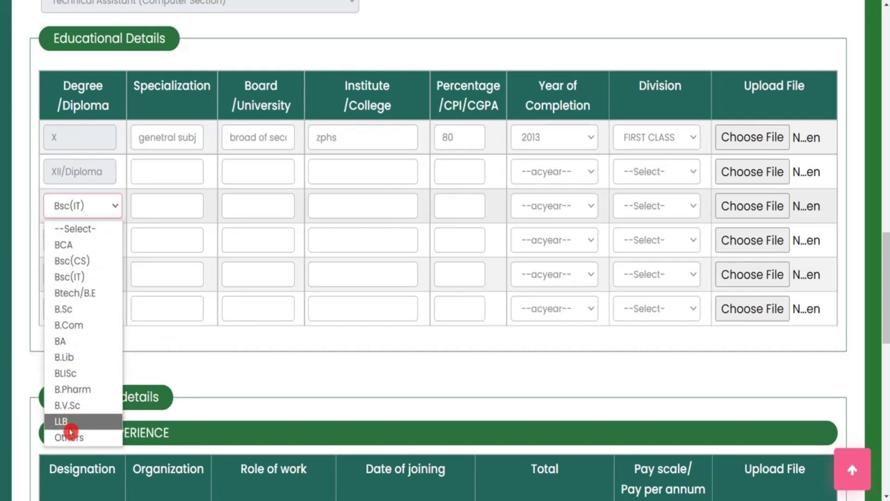
left_click(67, 311)
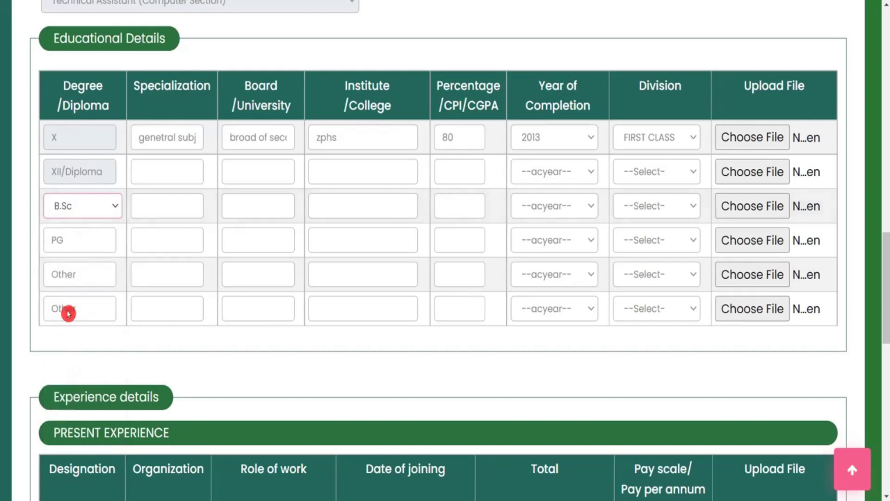
left_click(90, 206)
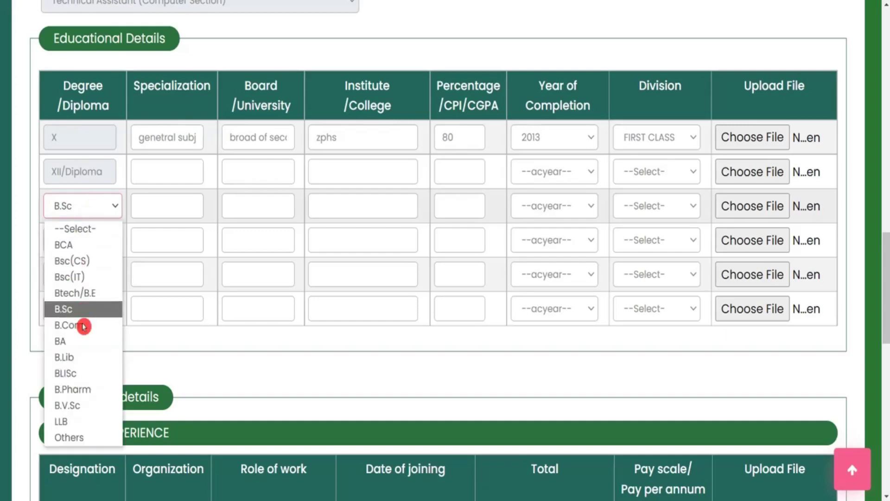
left_click(150, 206)
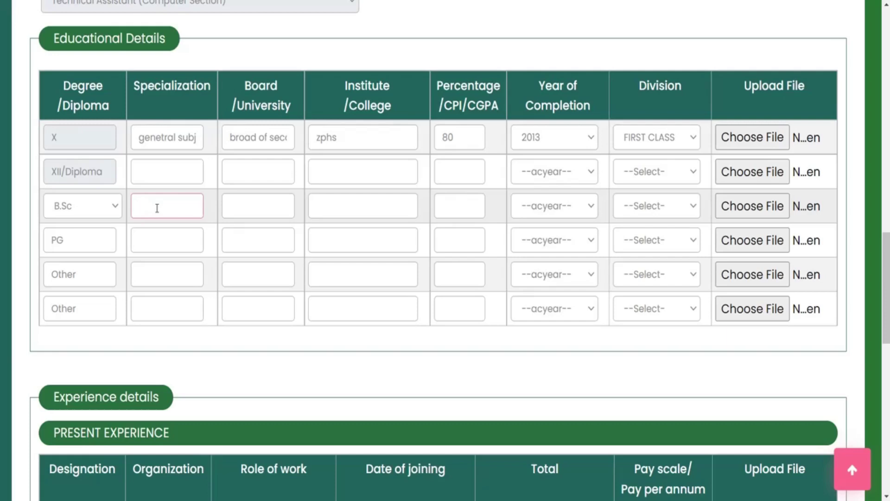
type("maths")
Step: Move through the B.Sc row's remaining fields and open the certificate file picker
left_click(235, 213)
left_click(455, 207)
left_click(569, 204)
left_click(569, 204)
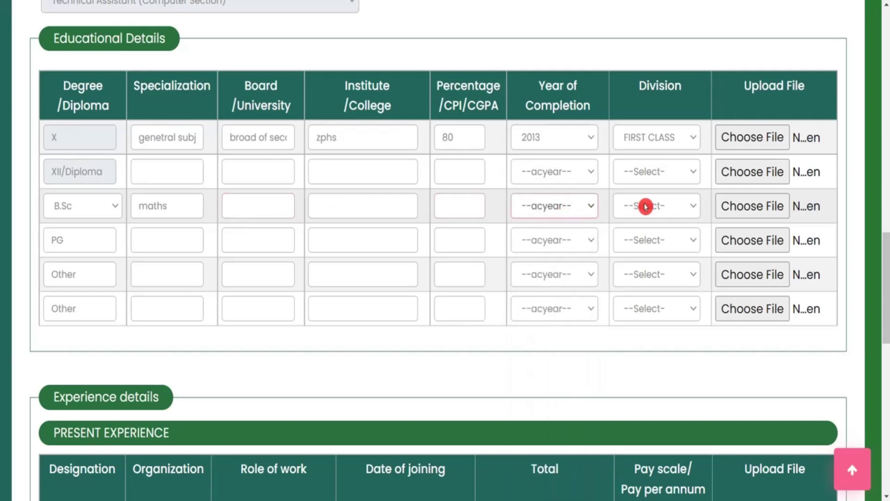
left_click(645, 206)
left_click(721, 204)
left_click(722, 204)
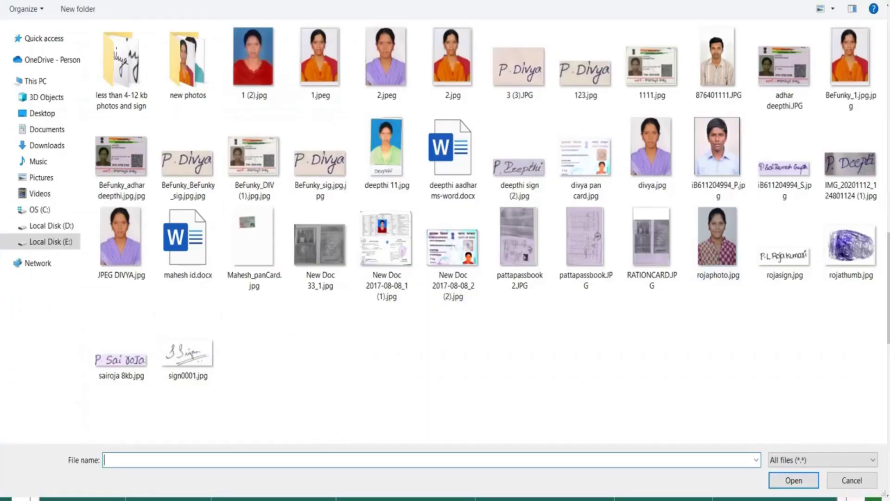
Step: Close the file-open window without attaching a file to the B.Sc row
key("Escape")
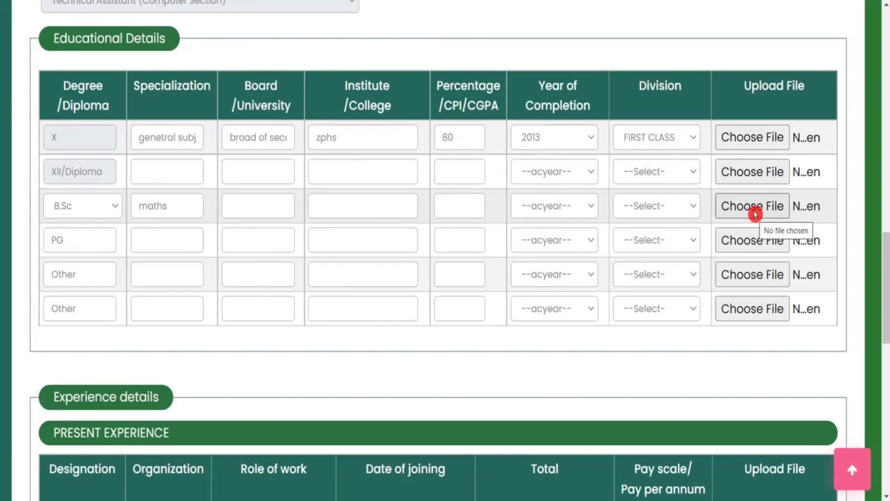
Step: Enter maths as the PG specialization and Osamnia as its board/university
left_click(144, 242)
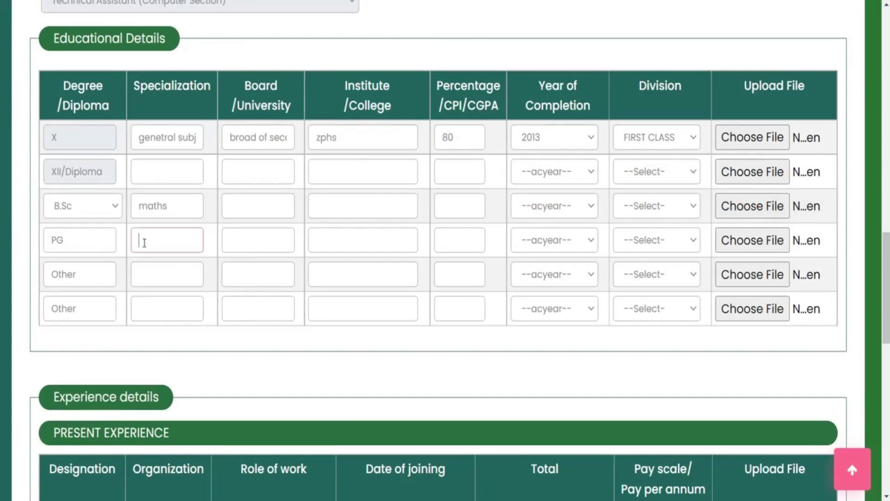
type("maths")
left_click(225, 251)
type("Osamnia")
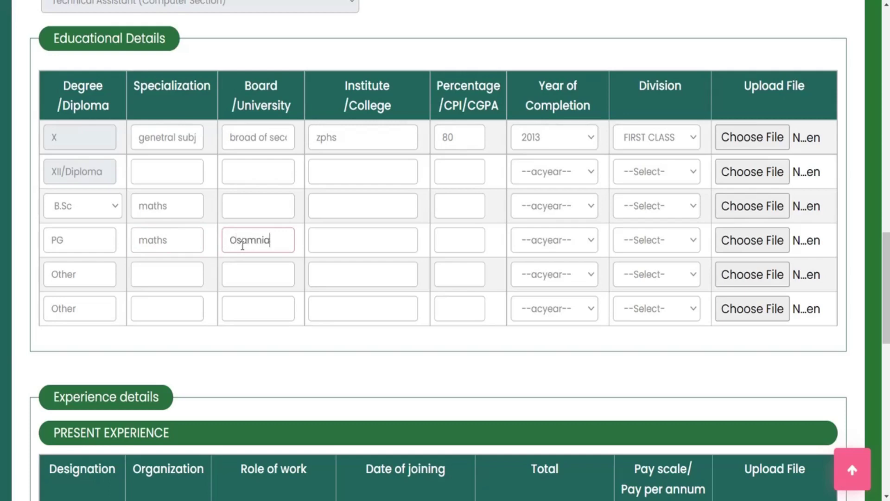
left_click(384, 237)
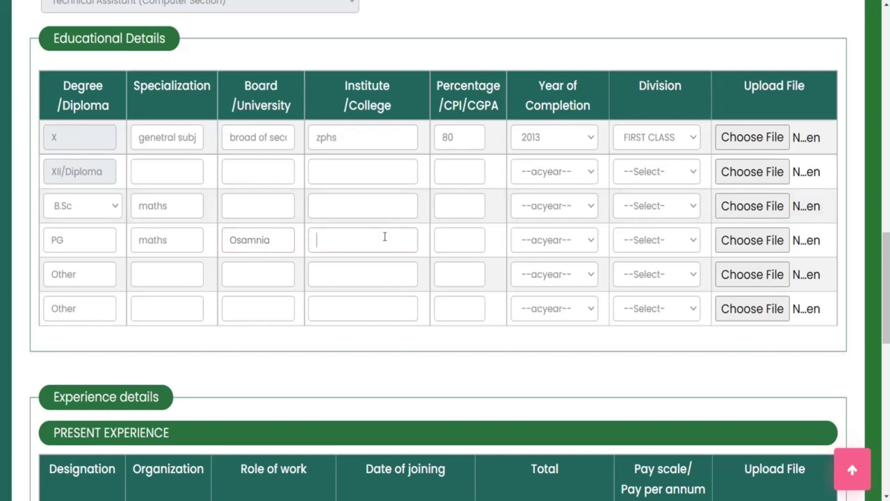
left_click(477, 238)
left_click(550, 245)
scroll(163, 292, "down", 5)
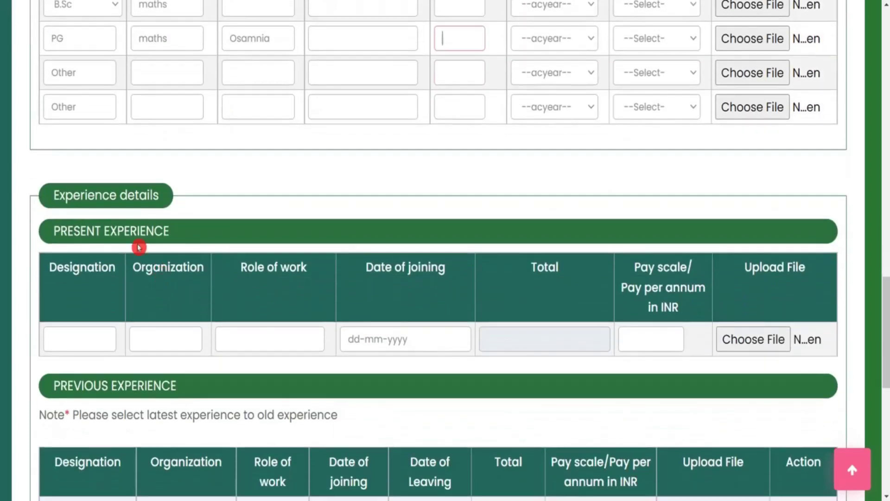
left_click(83, 340)
left_click(138, 329)
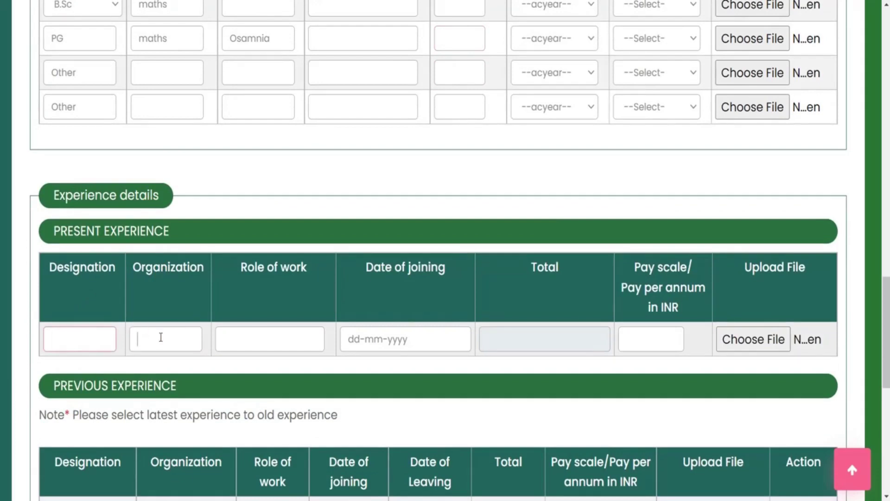
left_click(312, 330)
left_click(378, 338)
left_click(503, 342)
left_click(729, 332)
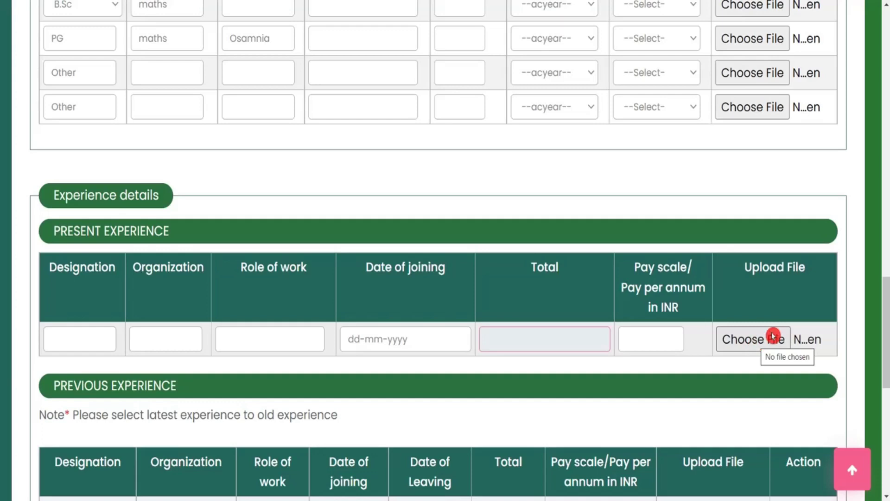
scroll(734, 351, "down", 4)
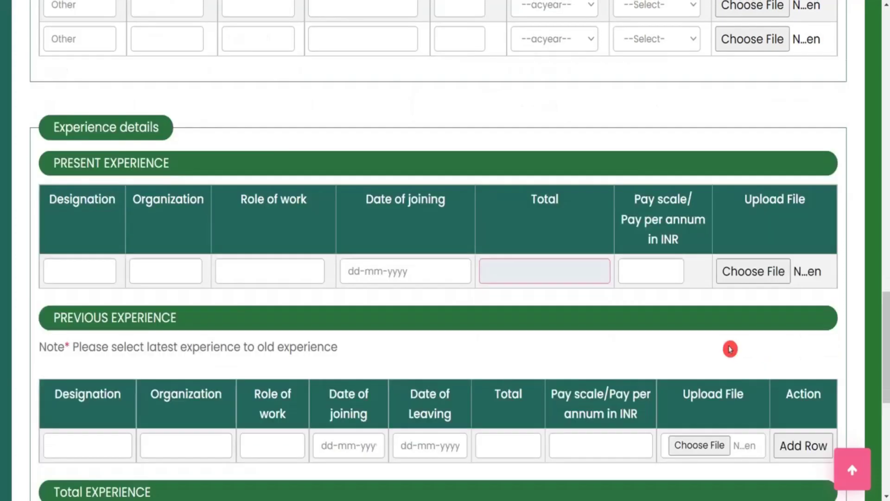
left_click(100, 309)
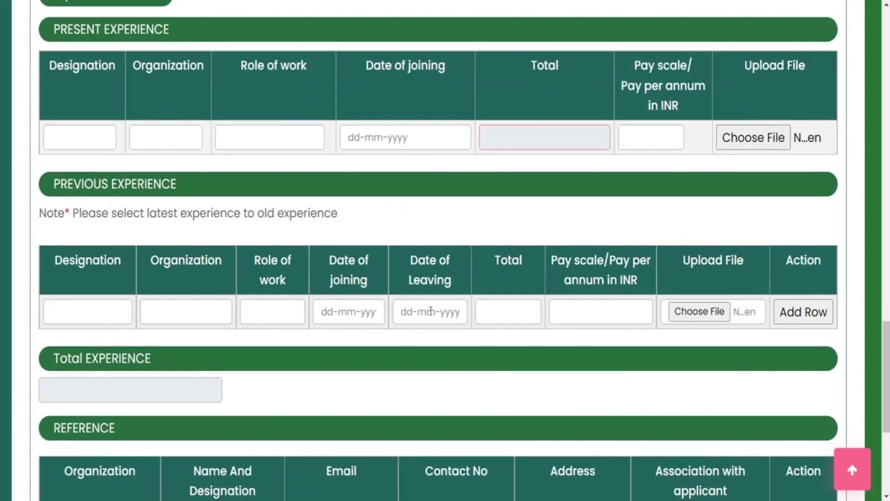
scroll(430, 311, "up", 4)
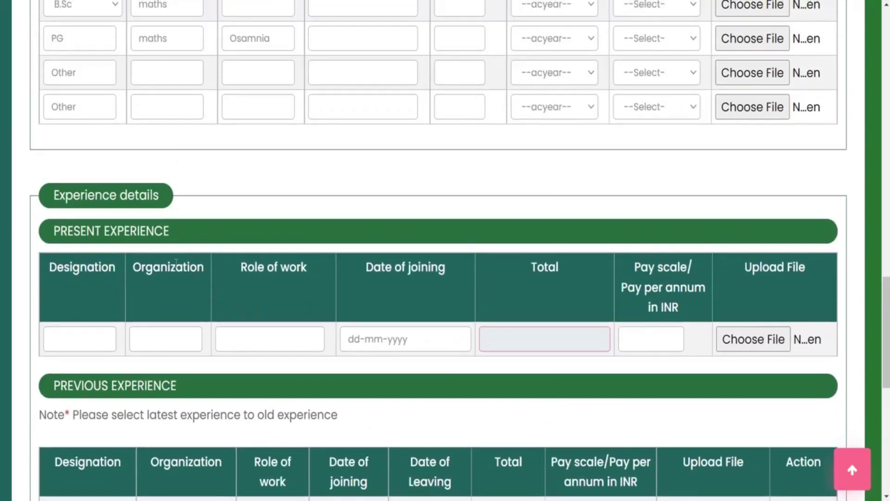
scroll(165, 280, "down", 4)
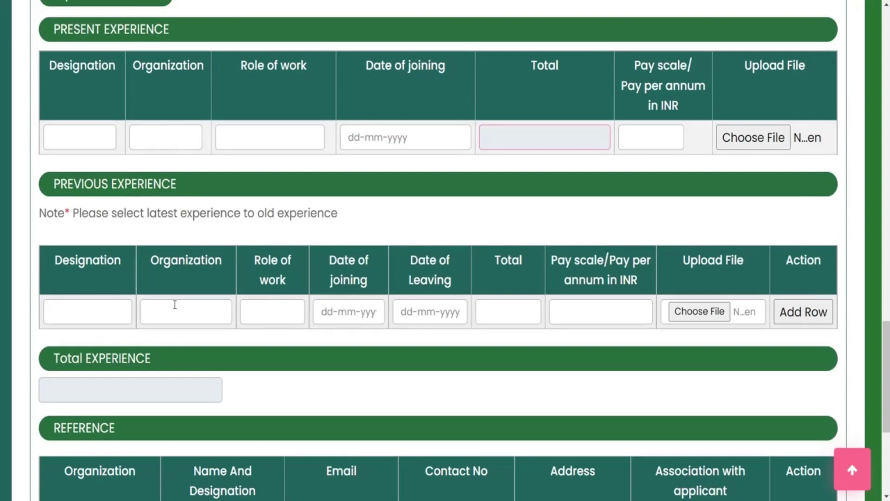
Step: Keep two reference rows, tick the declaration and submit the application form
scroll(811, 266, "down", 5)
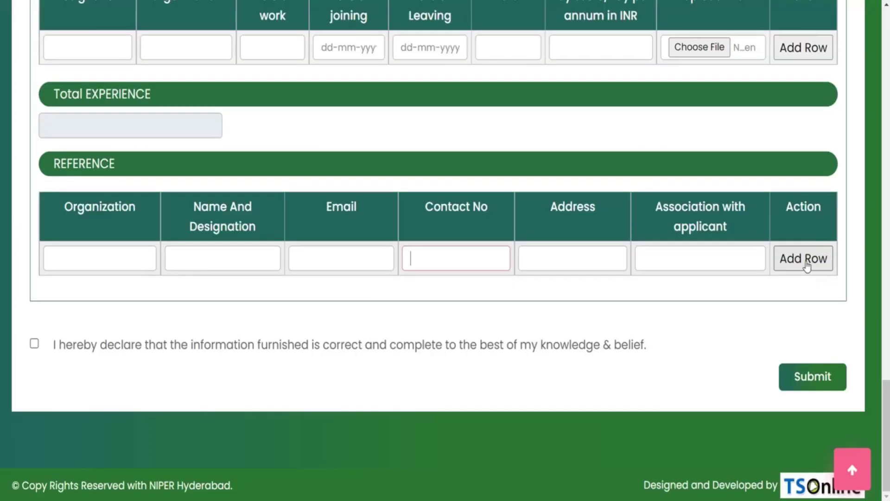
left_click(807, 264)
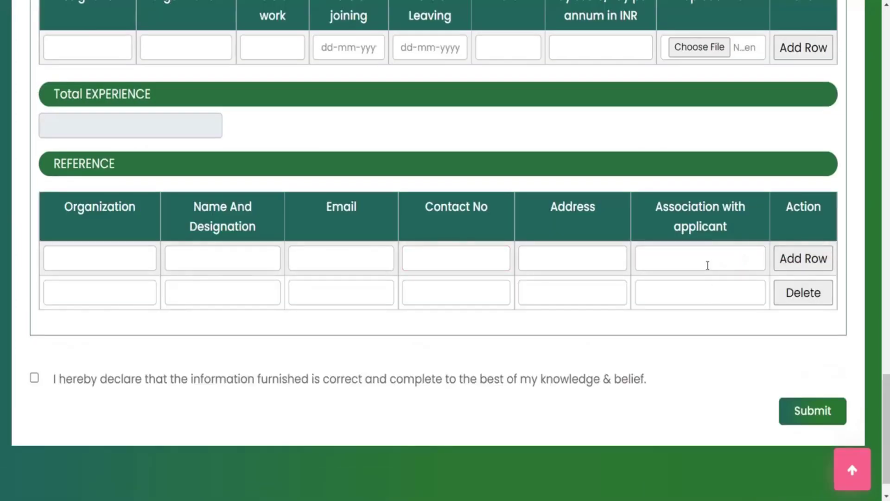
left_click(815, 263)
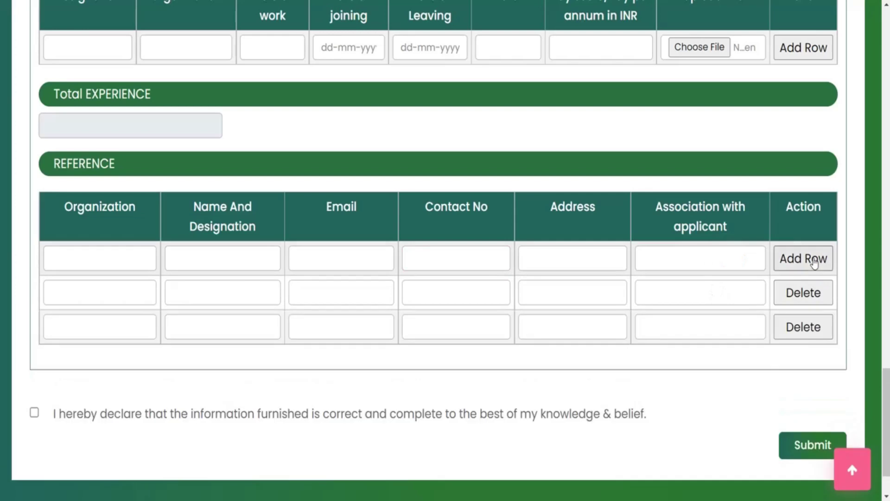
left_click(814, 263)
left_click(813, 354)
left_click(806, 330)
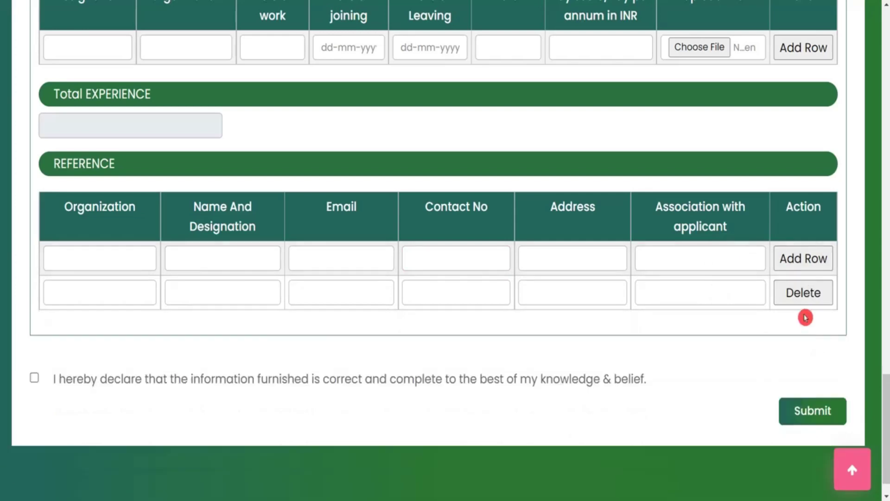
left_click(33, 379)
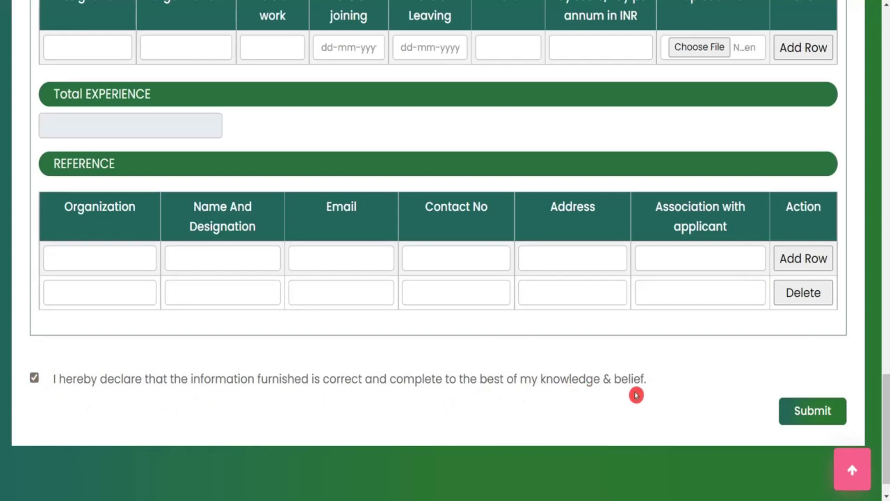
left_click(811, 419)
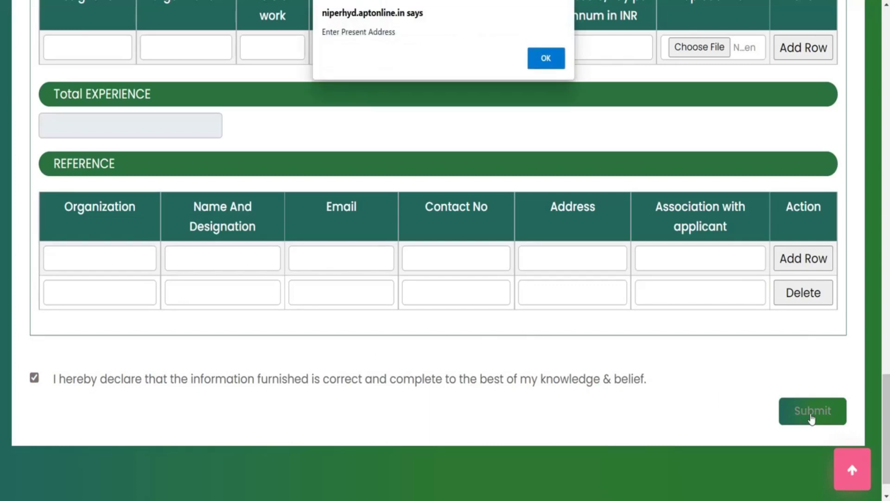